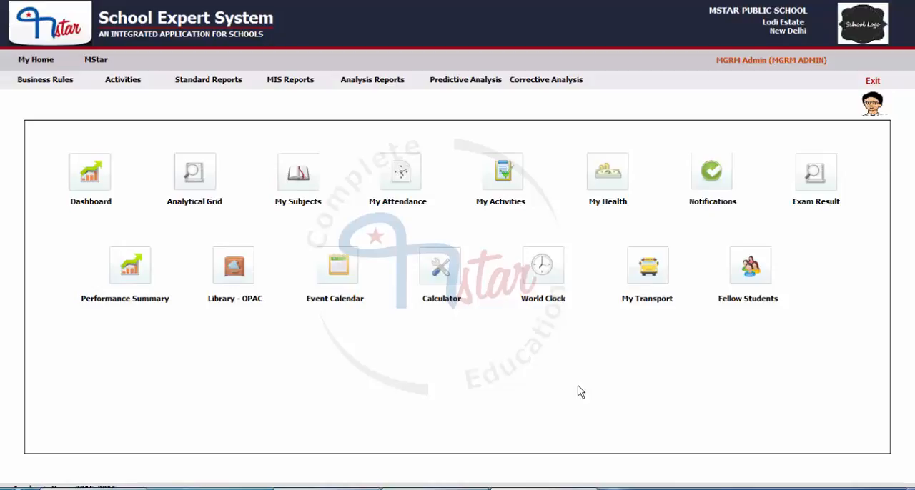
# Open the Applicant Relatives in other Schools activity of the Admission module.
pyautogui.click(103, 61)
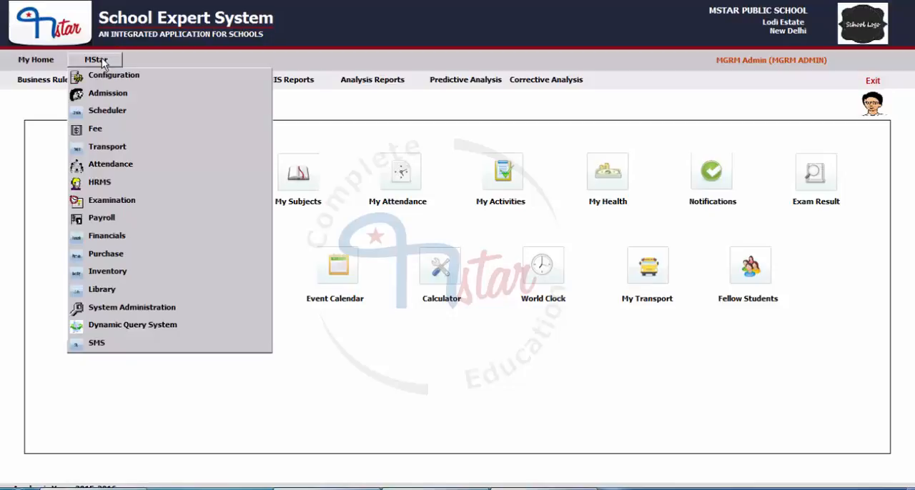
pyautogui.click(104, 97)
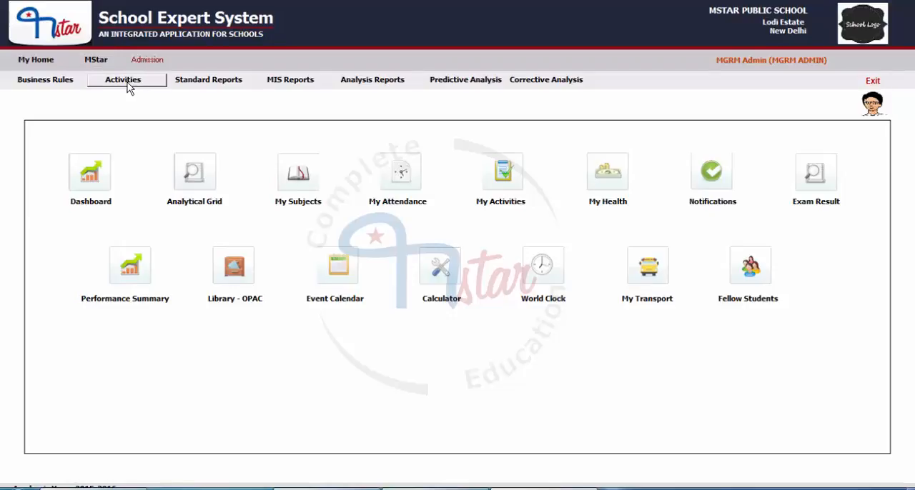
pyautogui.click(127, 83)
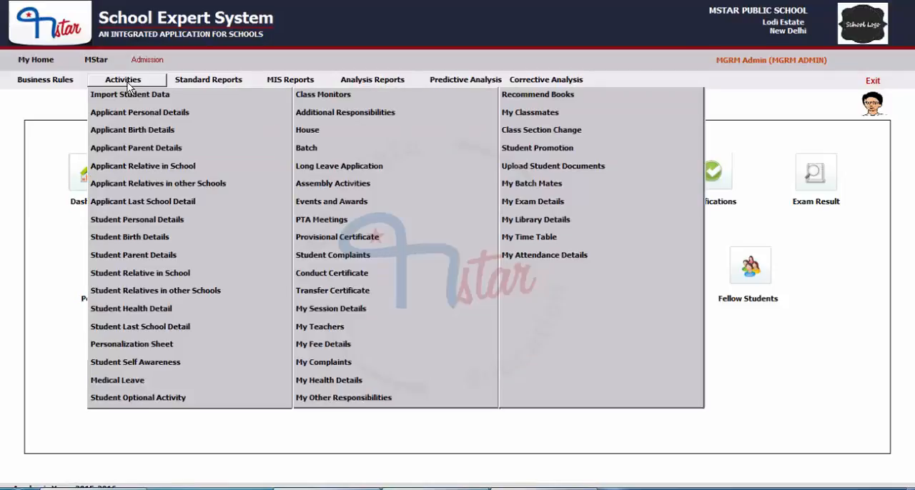
pyautogui.click(126, 187)
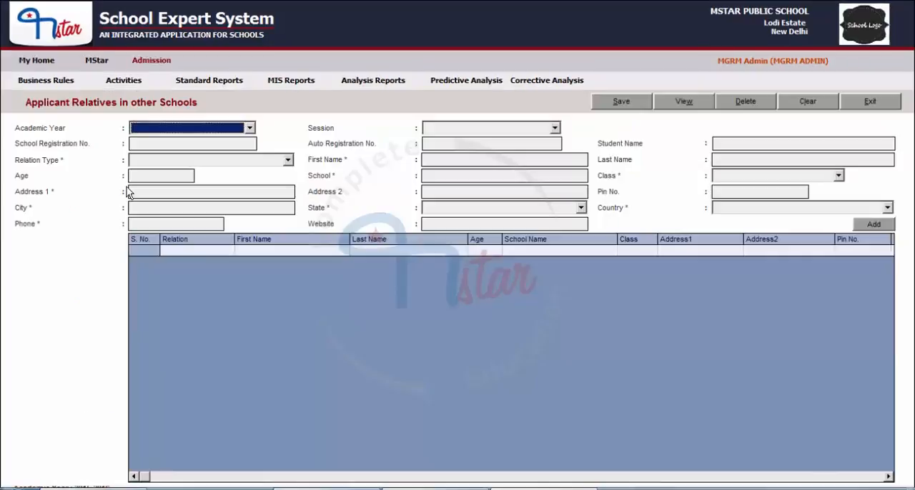
# Load the second registered student for academic year 2015-2016 and session MIDDLE, searching by the student's name.
pyautogui.click(188, 129)
pyautogui.click(160, 143)
pyautogui.click(451, 131)
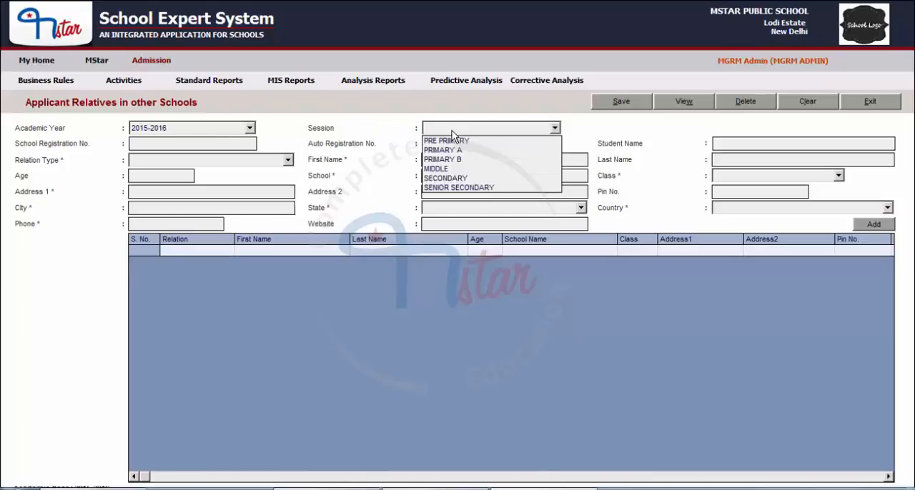
pyautogui.click(442, 169)
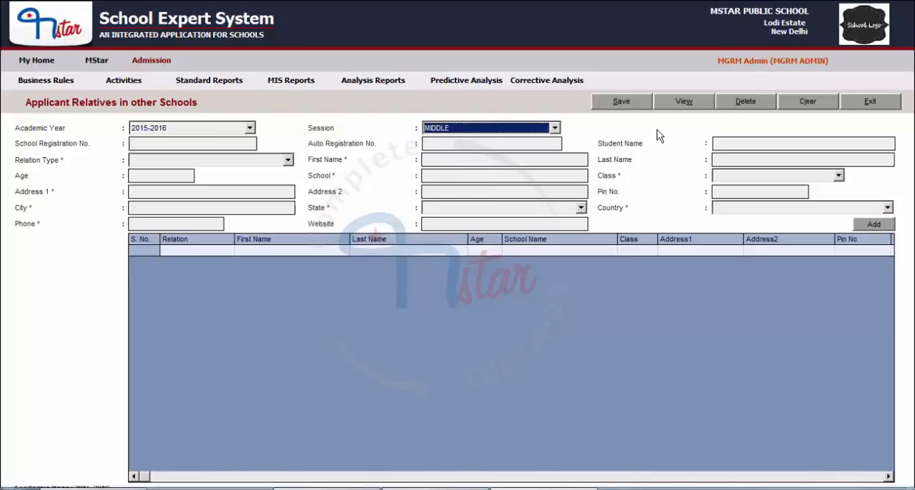
pyautogui.click(688, 104)
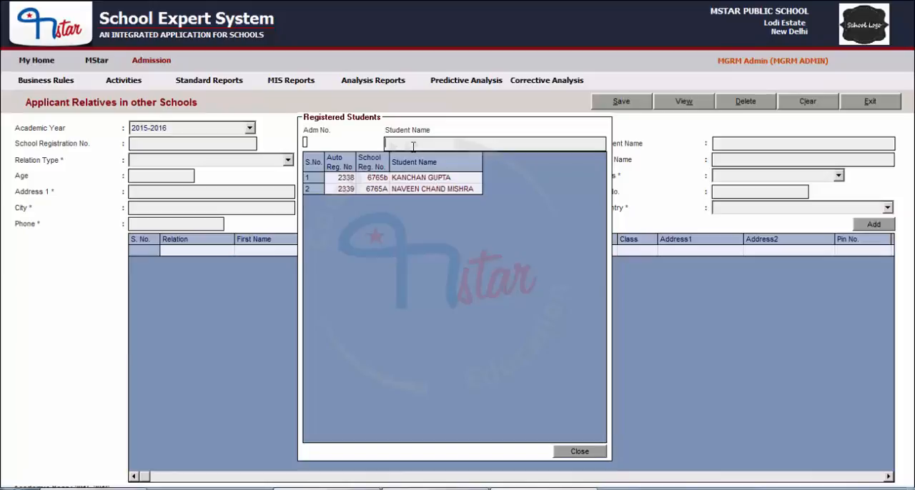
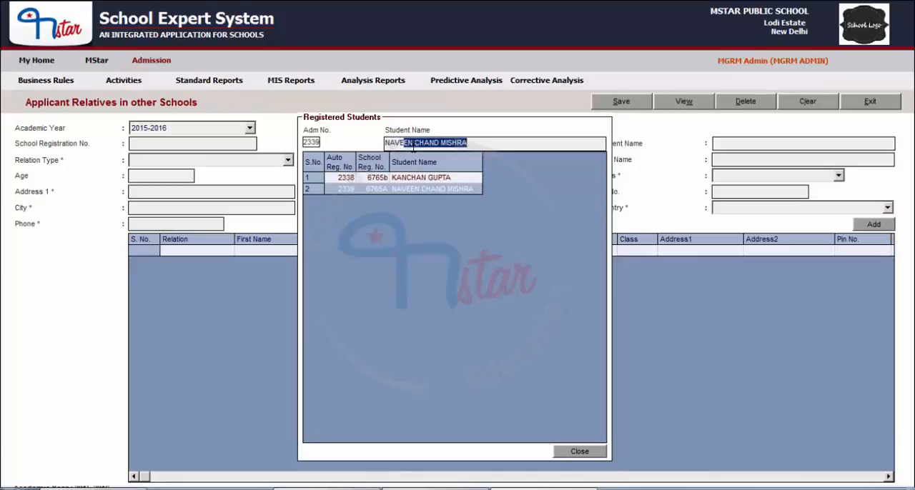
pyautogui.doubleClick(422, 189)
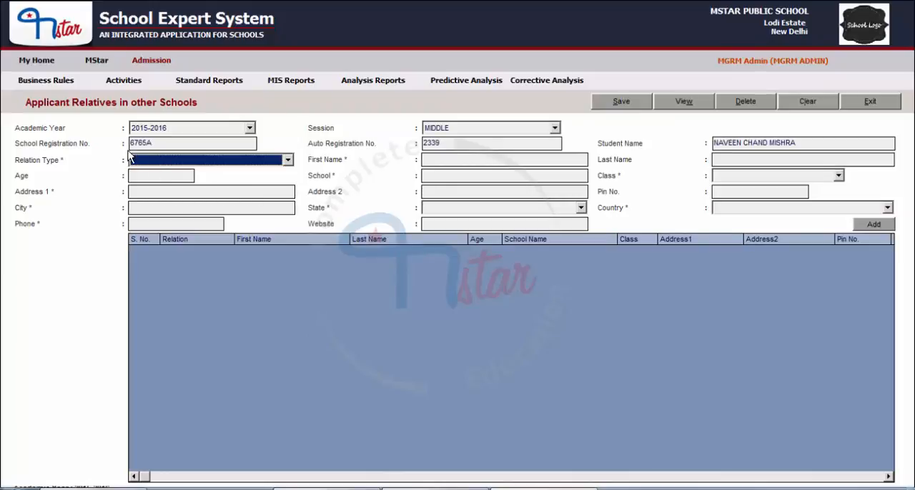
# Set the relation type to BROTHER and enter the relative's first and last name.
pyautogui.click(205, 161)
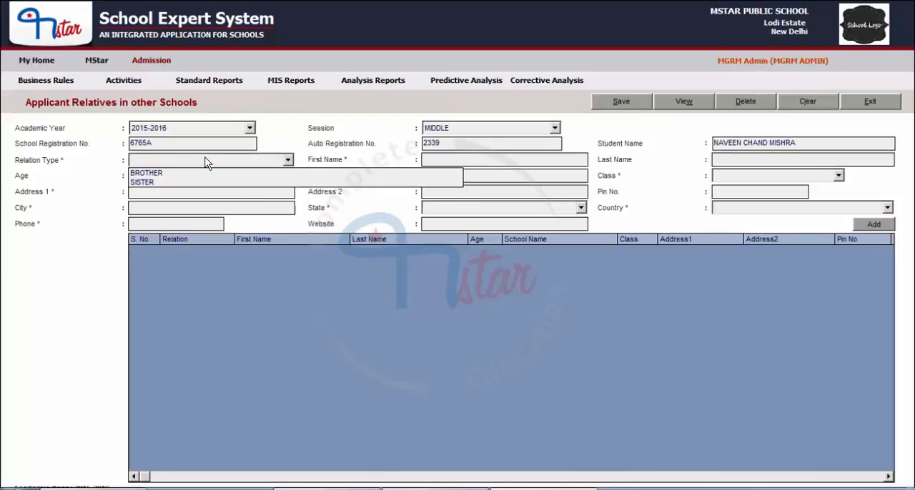
pyautogui.click(156, 174)
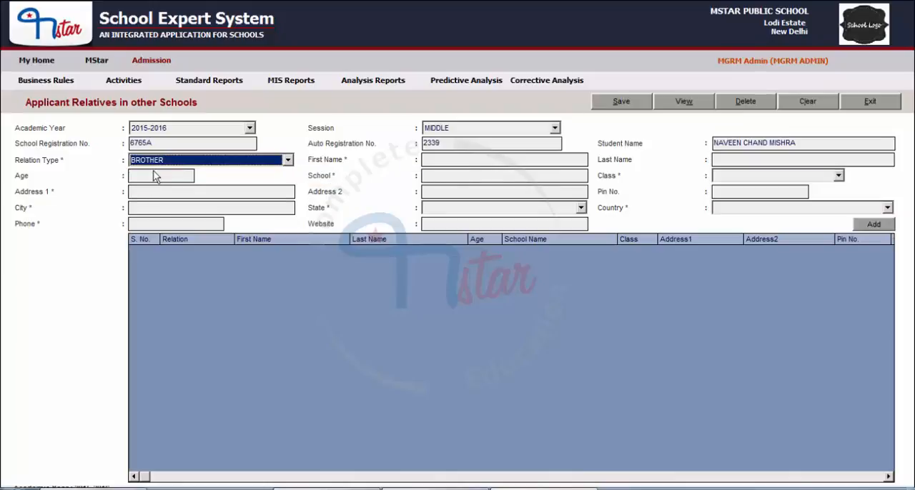
pyautogui.click(448, 160)
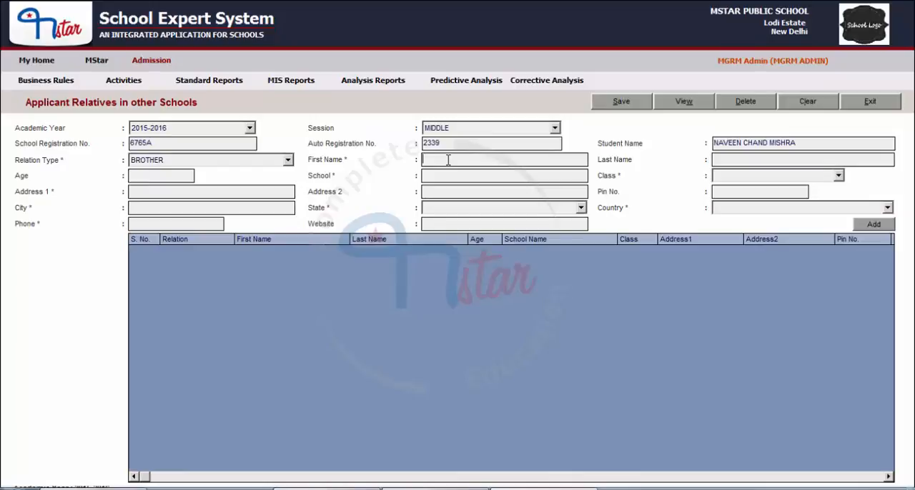
pyautogui.click(790, 158)
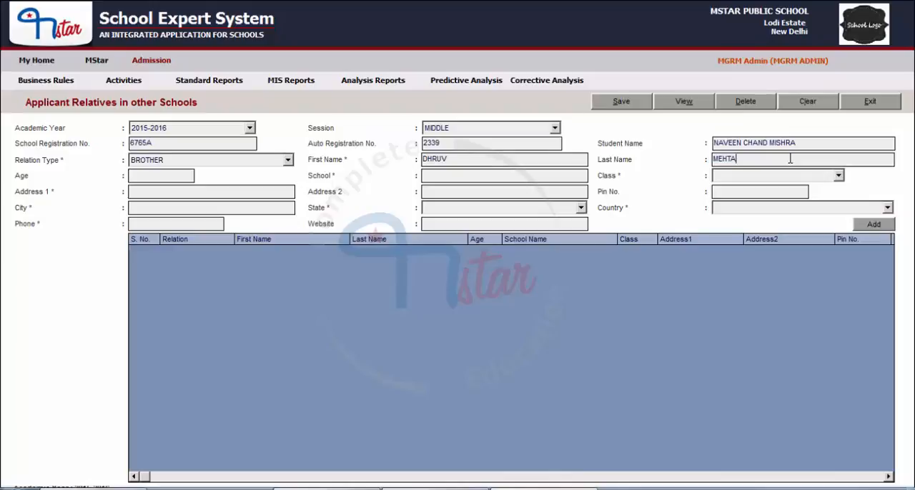
# Enter the relative's age as 10, school as MANCHANDA PUBLIC SCHOOL and class as V.
pyautogui.click(169, 175)
pyautogui.write('10')
pyautogui.click(444, 173)
pyautogui.write('MANCHANDA PUBLIC SCHOOL')
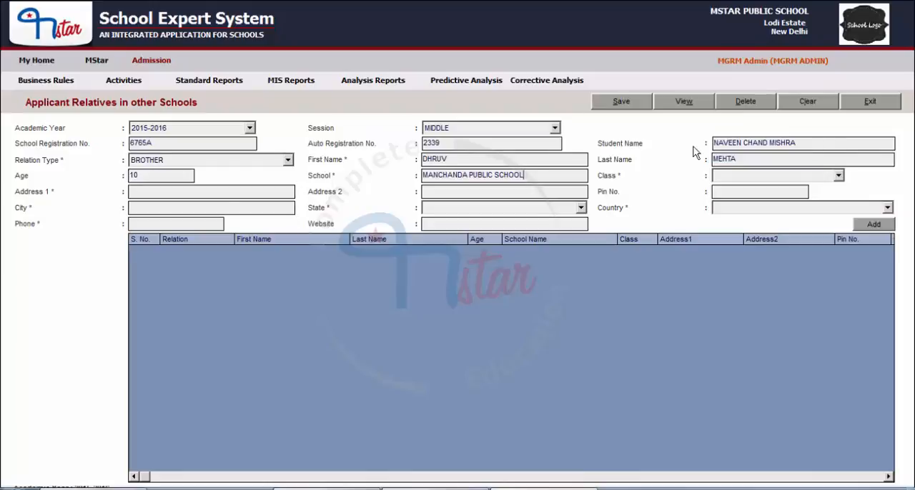
pyautogui.click(807, 178)
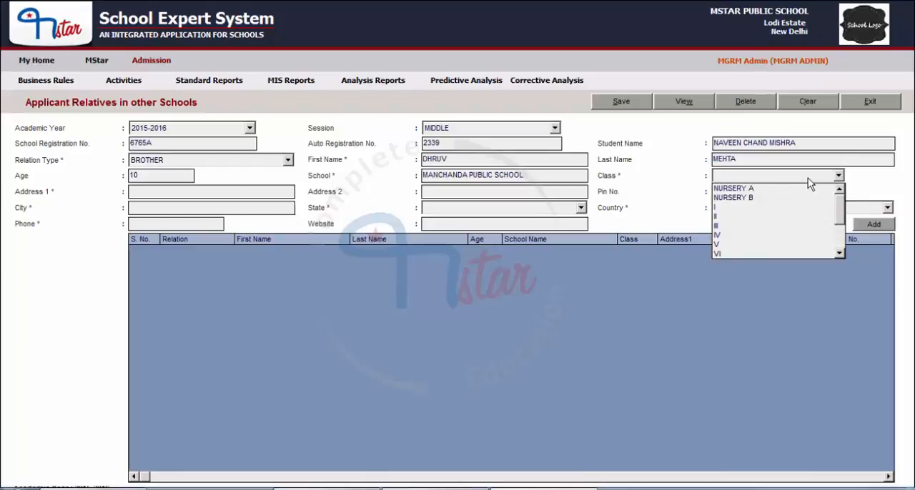
pyautogui.click(721, 243)
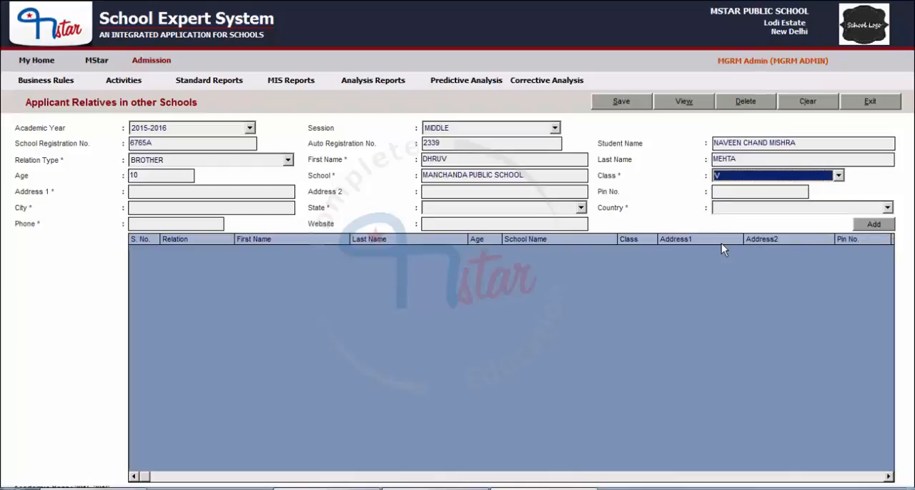
# Fill in the first address line, the postal pin number and the city DELHI, leaving the second address line empty.
pyautogui.click(206, 191)
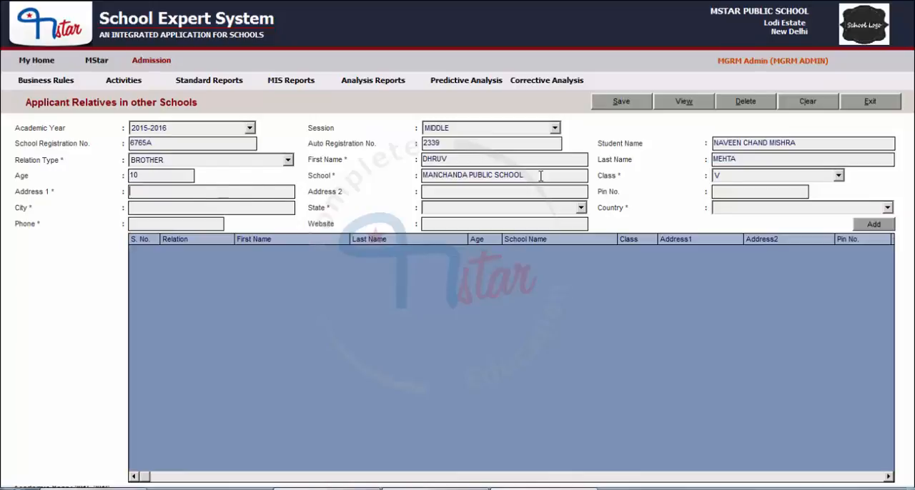
pyautogui.write('MAIN ROAD, SADAR BAZAR')
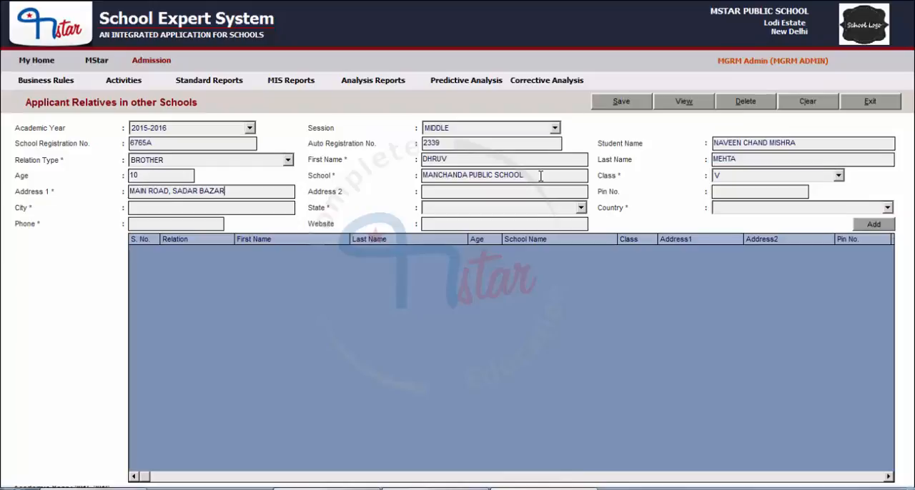
pyautogui.press('Tab')
pyautogui.click(733, 192)
pyautogui.write('110096')
pyautogui.press('Tab')
pyautogui.write('DELHI')
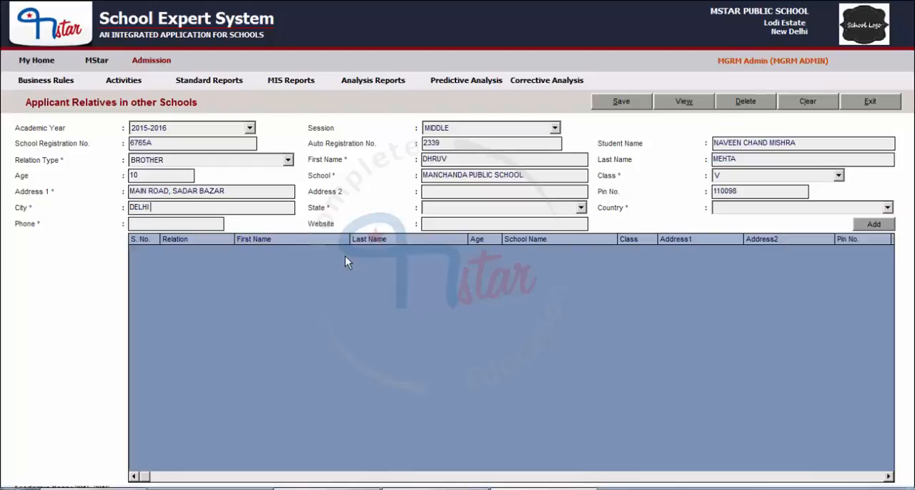
# Set the address's state to DELHI and its country to INDIA.
pyautogui.press('Tab')
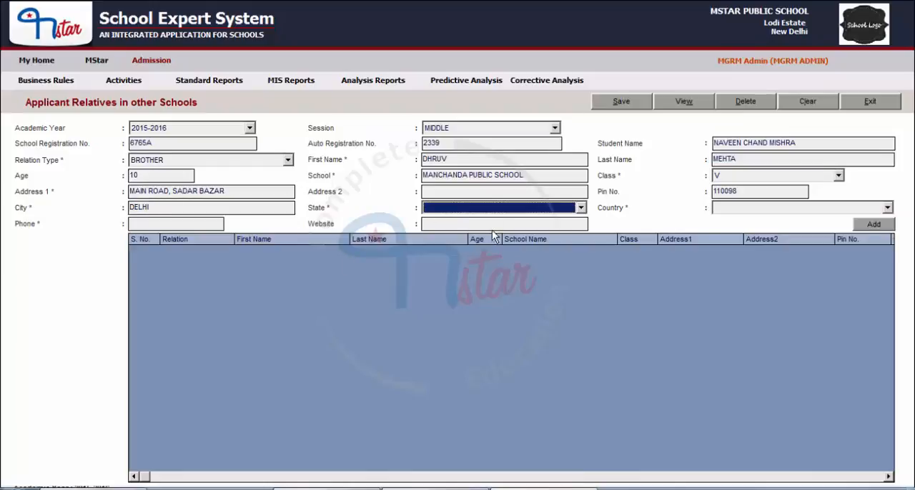
pyautogui.click(487, 209)
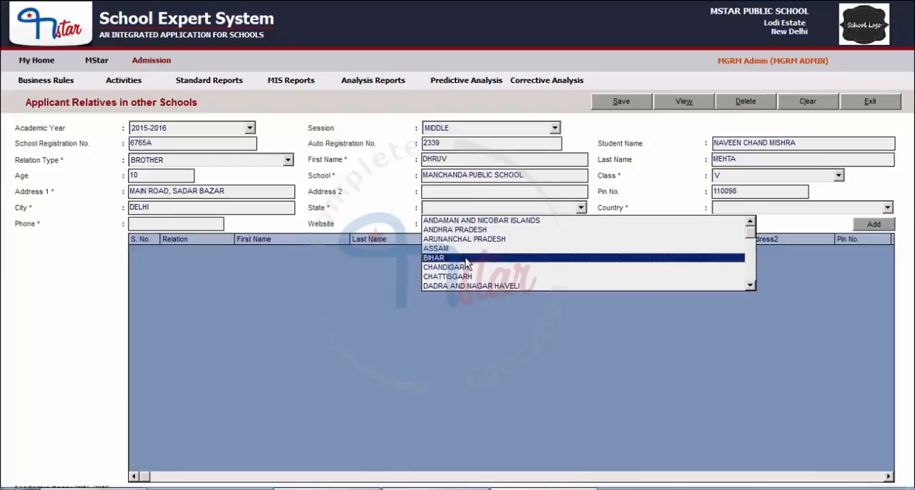
pyautogui.write('de')
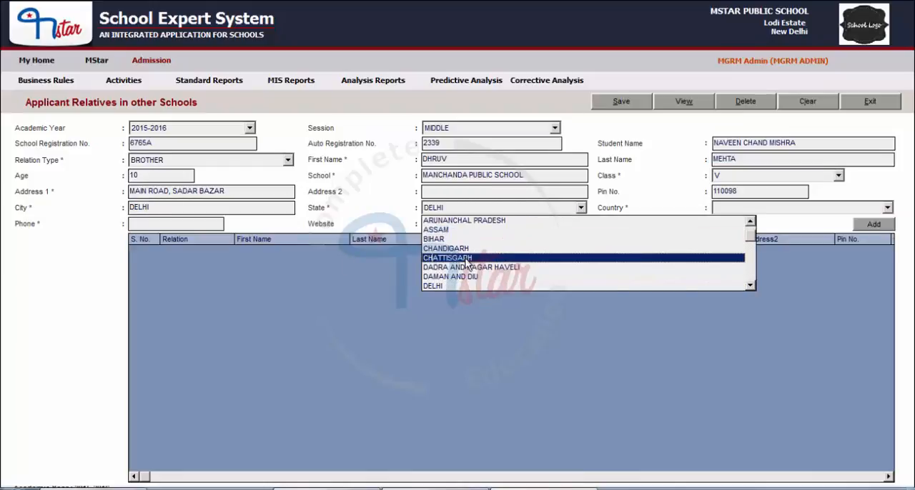
pyautogui.press('Return')
pyautogui.click(728, 208)
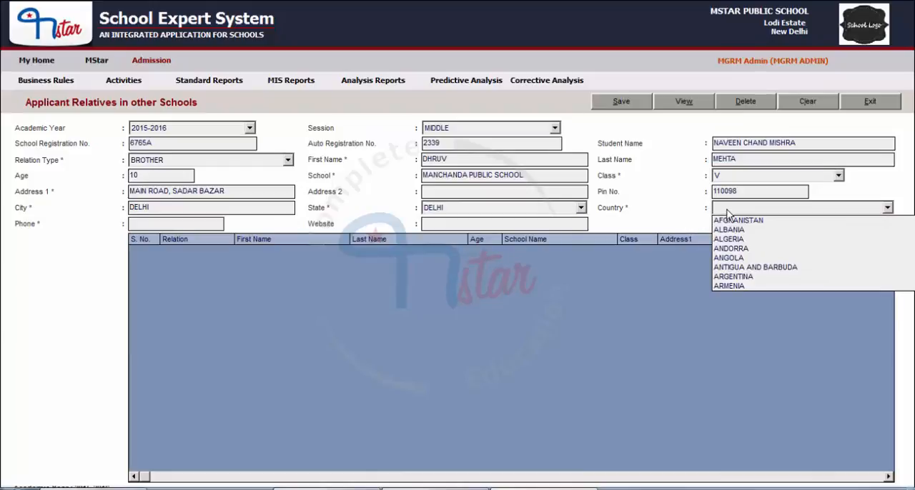
pyautogui.write('in')
pyautogui.press('Return')
# Enter the phone number and the contact's e-mail as the website, and add the relative to the table.
pyautogui.click(163, 223)
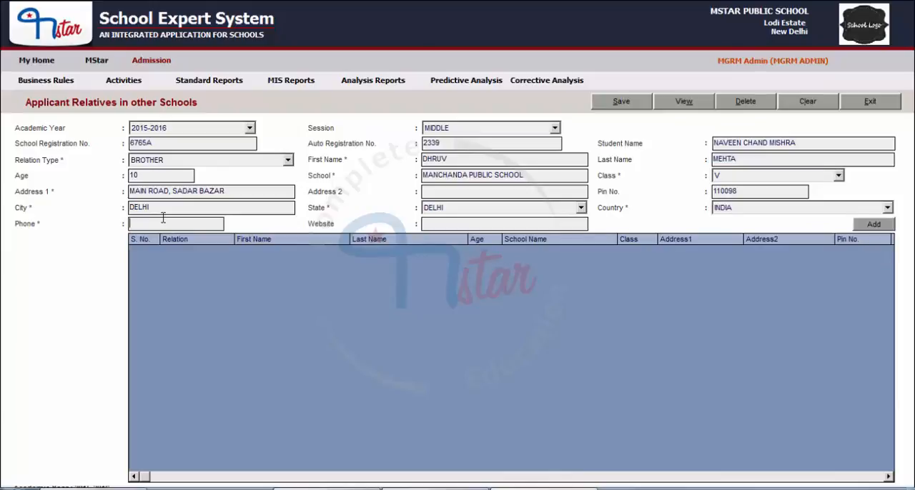
pyautogui.write('234532')
pyautogui.click(443, 224)
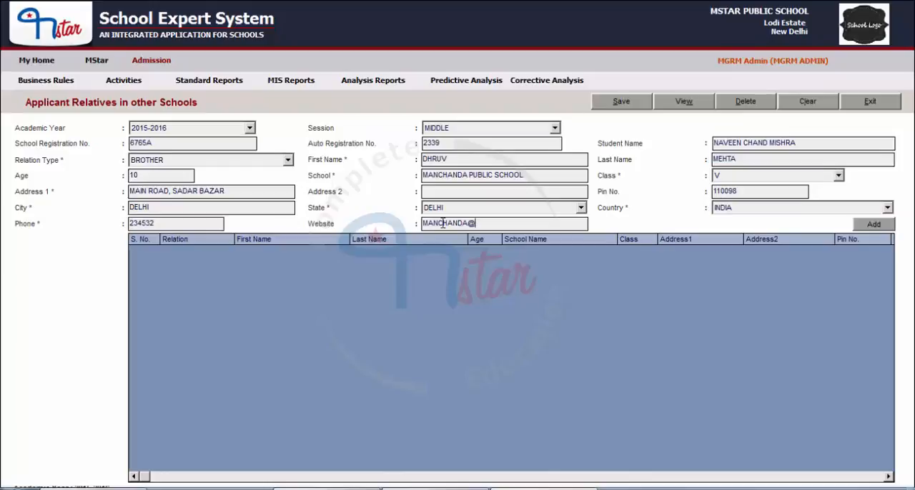
pyautogui.click(865, 228)
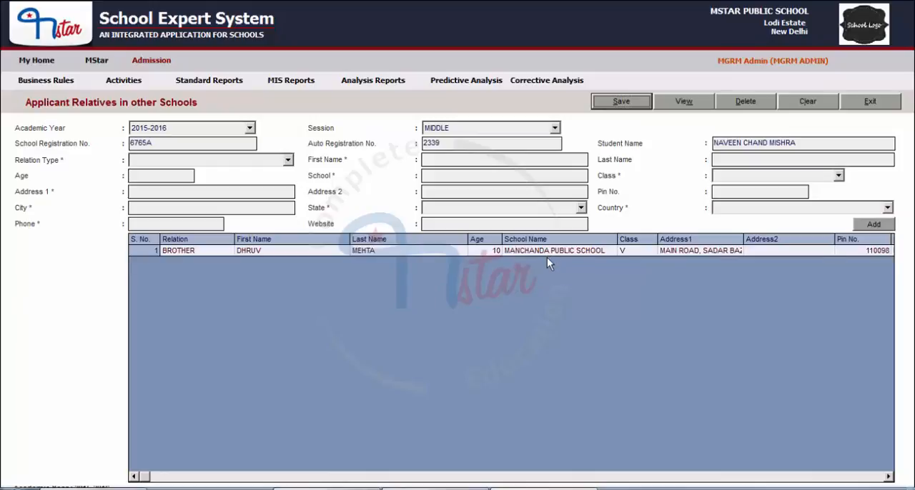
# Save the applicant's relative record and clear the form.
pyautogui.click(627, 100)
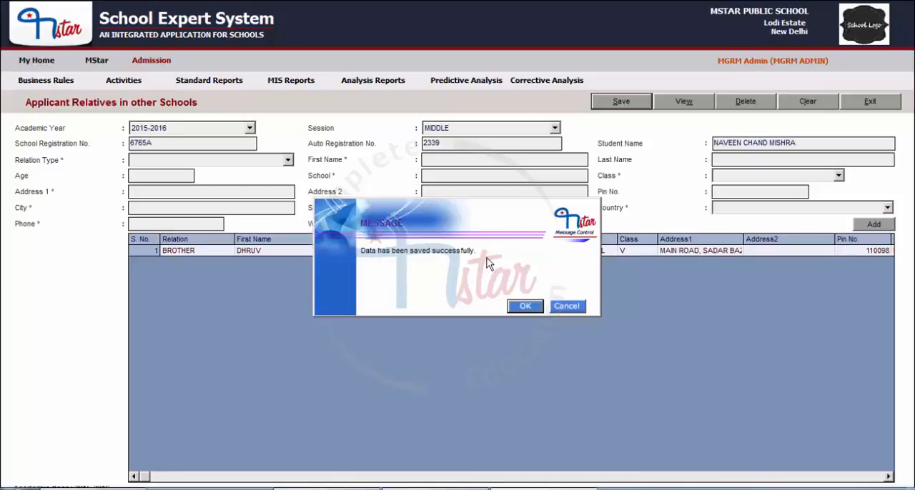
pyautogui.click(517, 308)
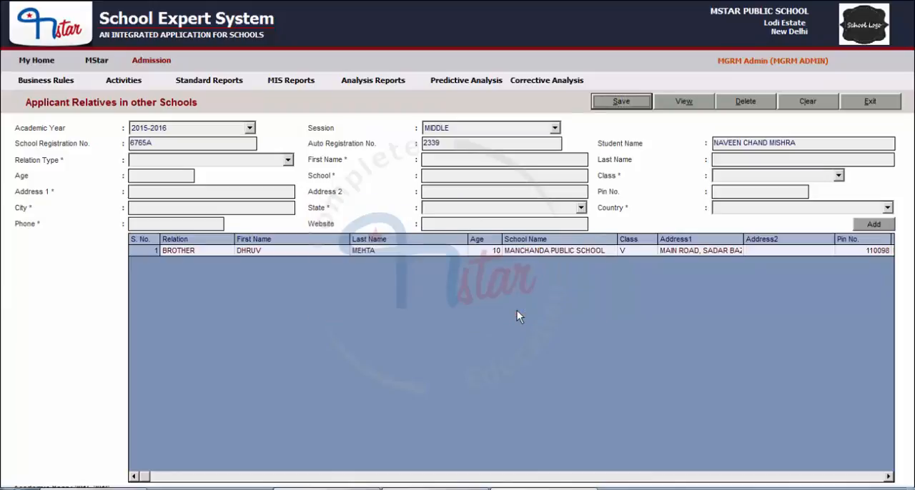
pyautogui.click(802, 106)
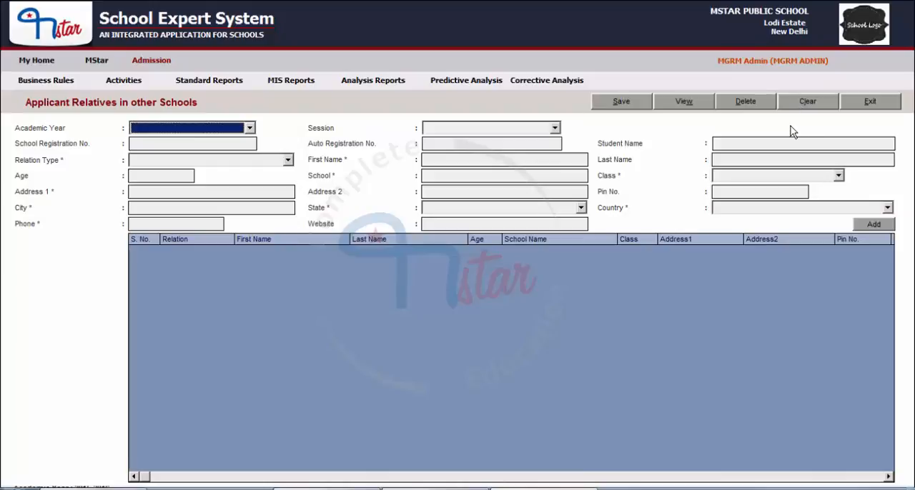
# Retrieve the same student's record for 2015-2016, session MIDDLE, and review the saved relative's details through the last column, clearing the form when done.
pyautogui.click(167, 130)
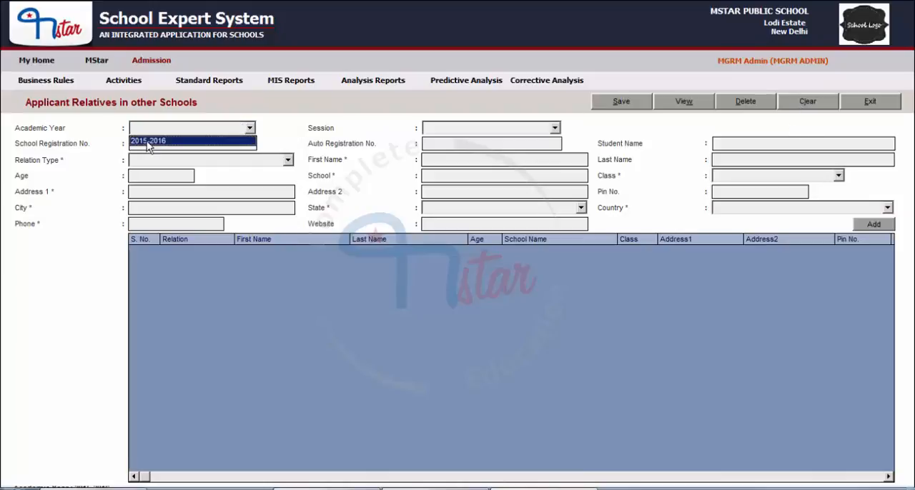
pyautogui.click(148, 142)
pyautogui.click(438, 133)
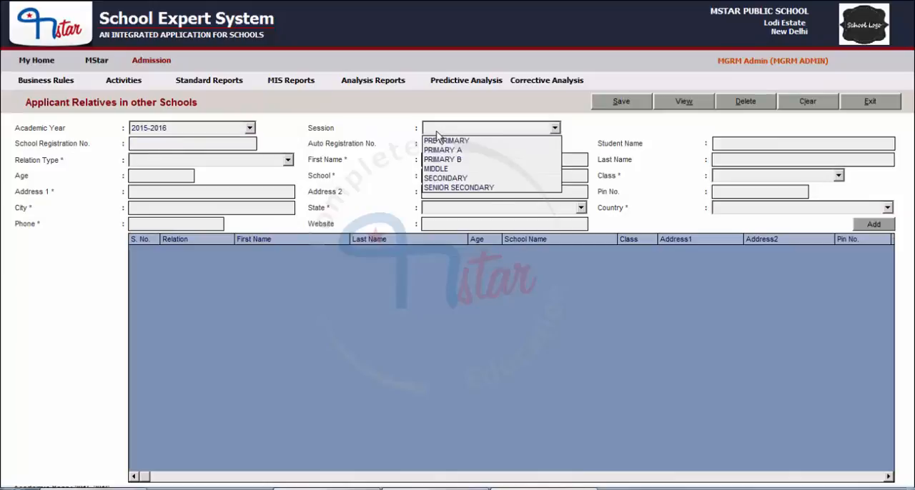
pyautogui.click(439, 172)
pyautogui.click(683, 104)
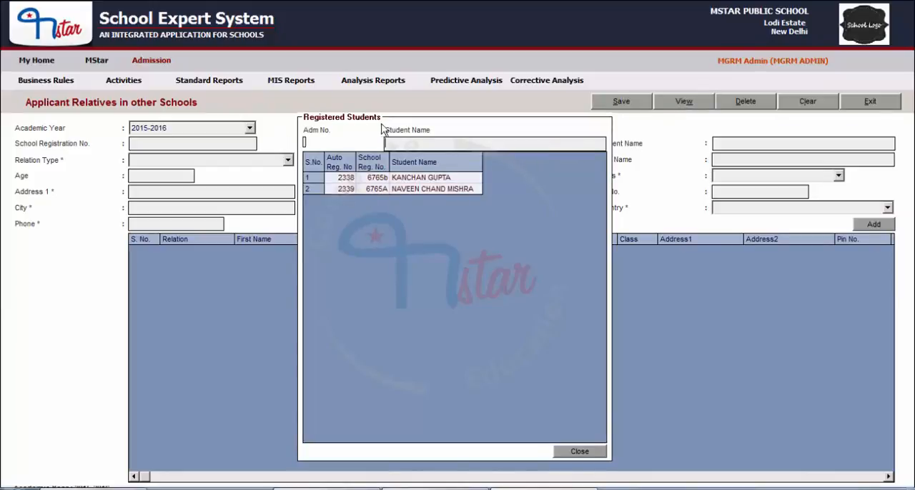
pyautogui.doubleClick(408, 188)
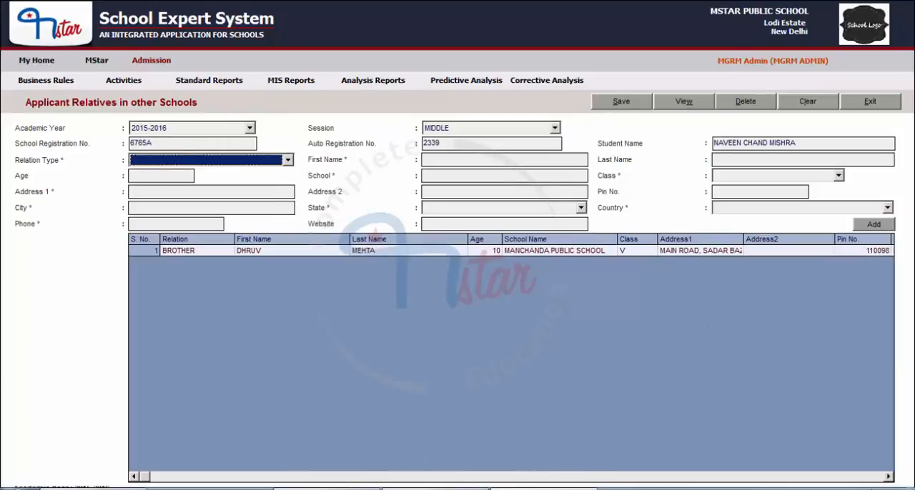
pyautogui.click(890, 476)
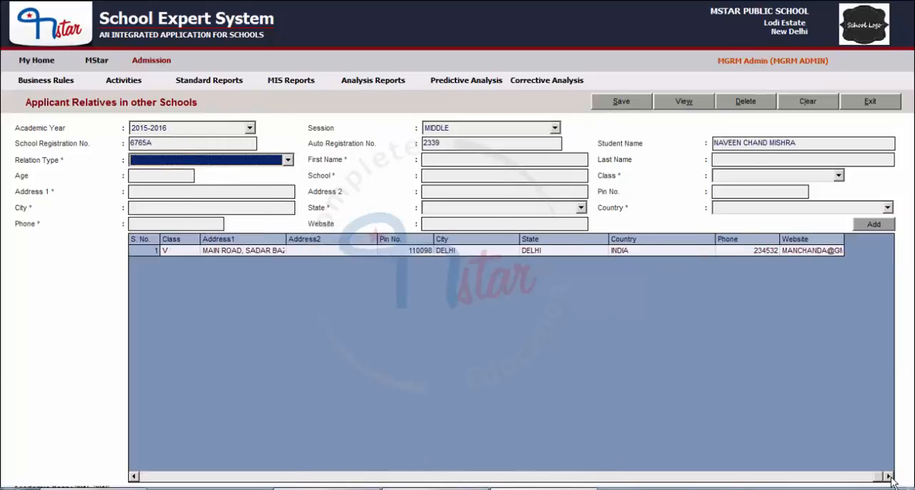
pyautogui.click(802, 105)
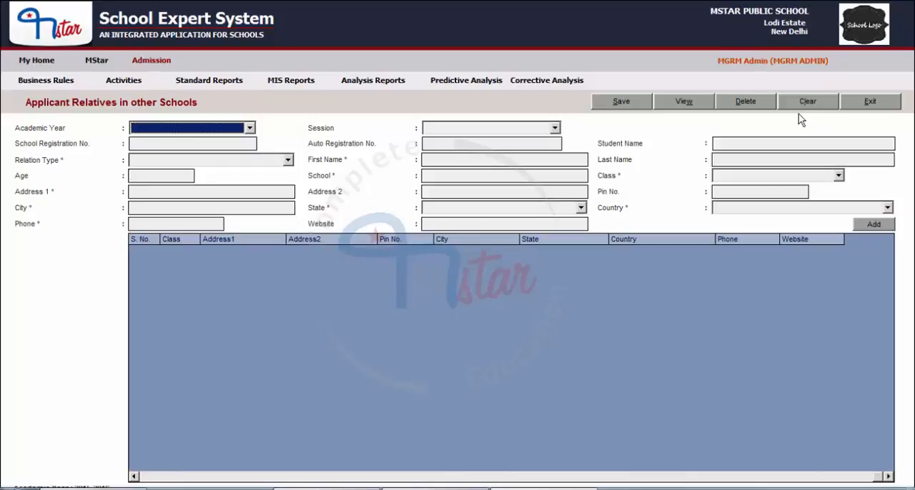
# Open the second registered student's relative record for academic year 2015-2016, session MIDDLE, for editing.
pyautogui.click(169, 133)
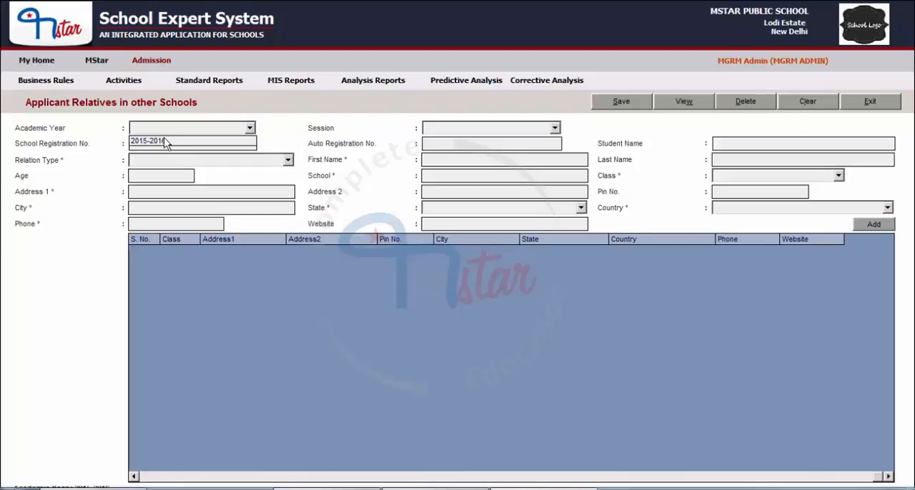
pyautogui.click(165, 143)
pyautogui.click(447, 131)
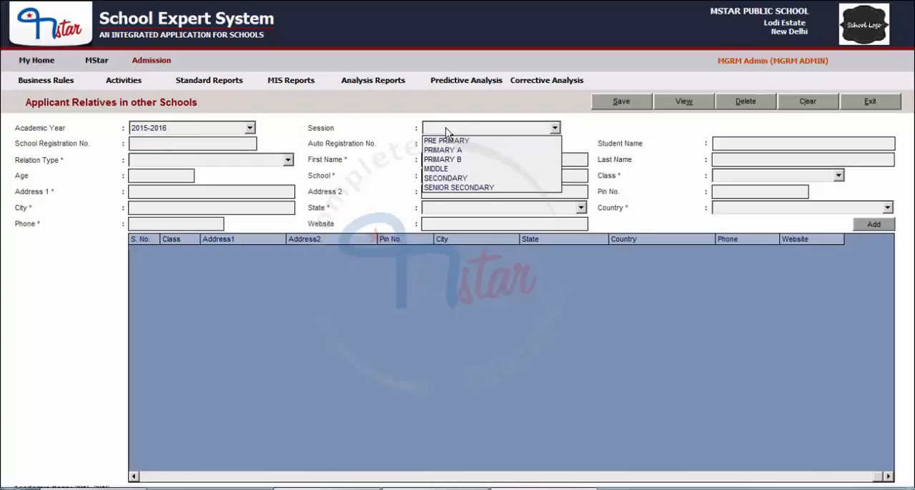
pyautogui.click(442, 169)
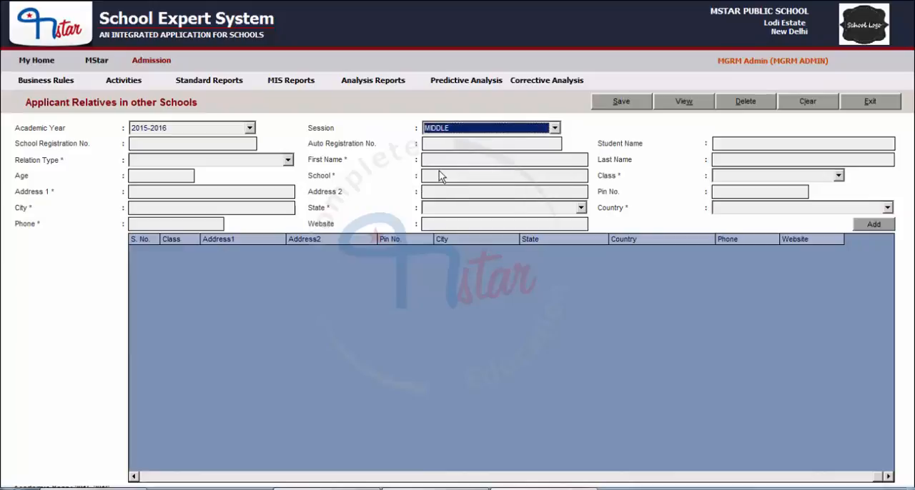
pyautogui.click(692, 105)
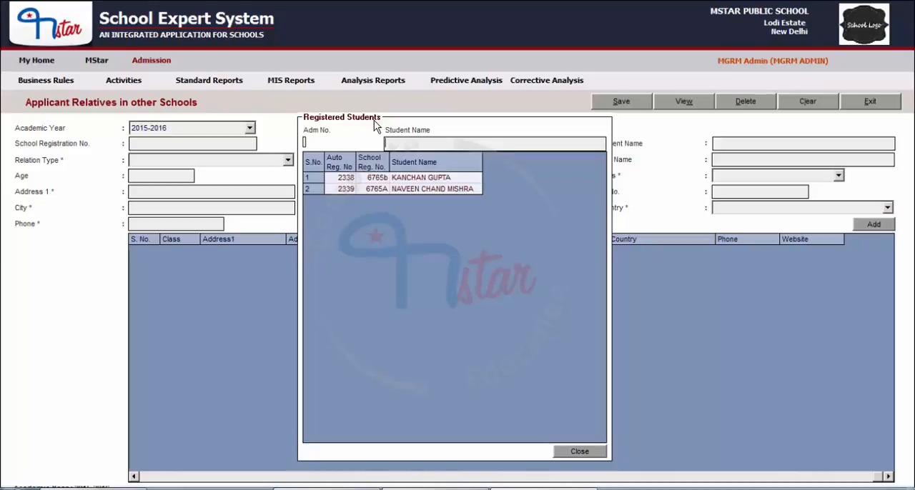
pyautogui.doubleClick(420, 189)
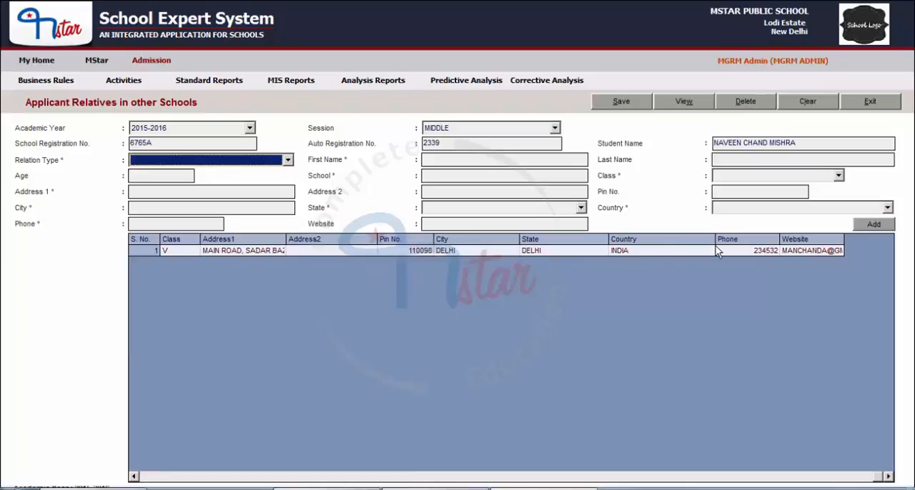
# Load the saved brother's entry, change the school to MANCHANDA HIGH SCHOOL, and update the entry in the table.
pyautogui.click(229, 251)
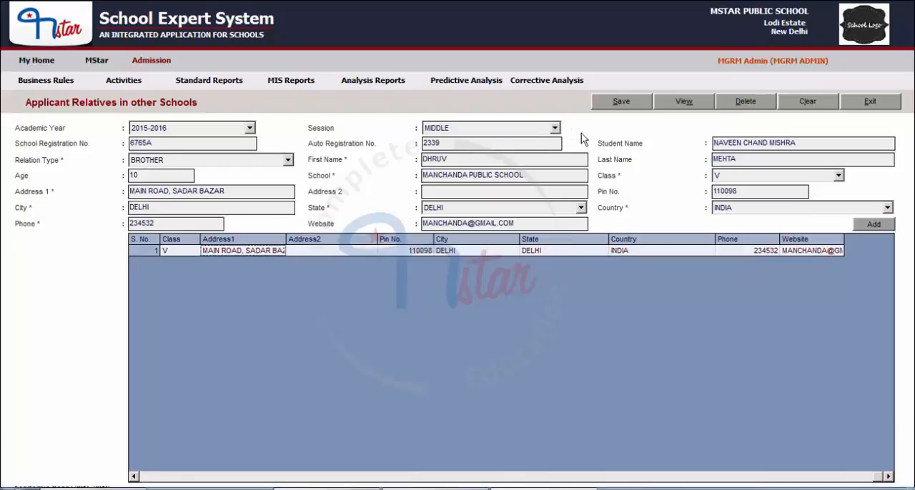
pyautogui.doubleClick(477, 175)
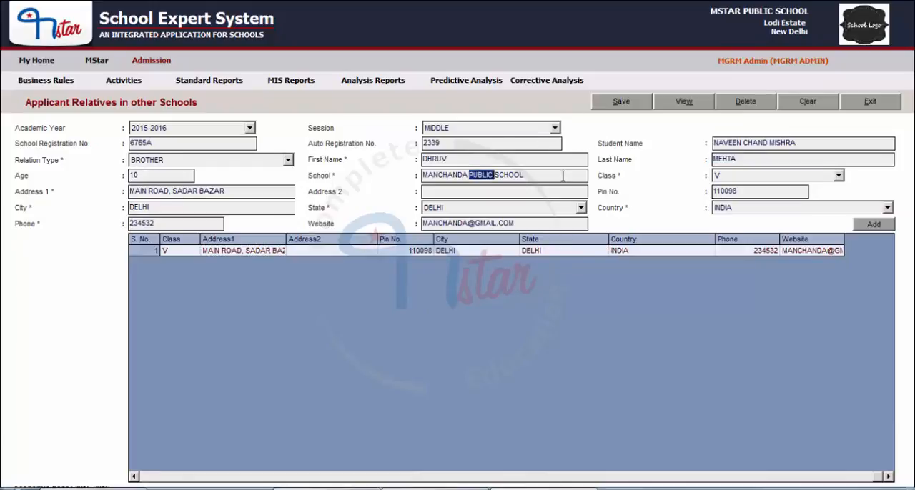
pyautogui.write('HIGH')
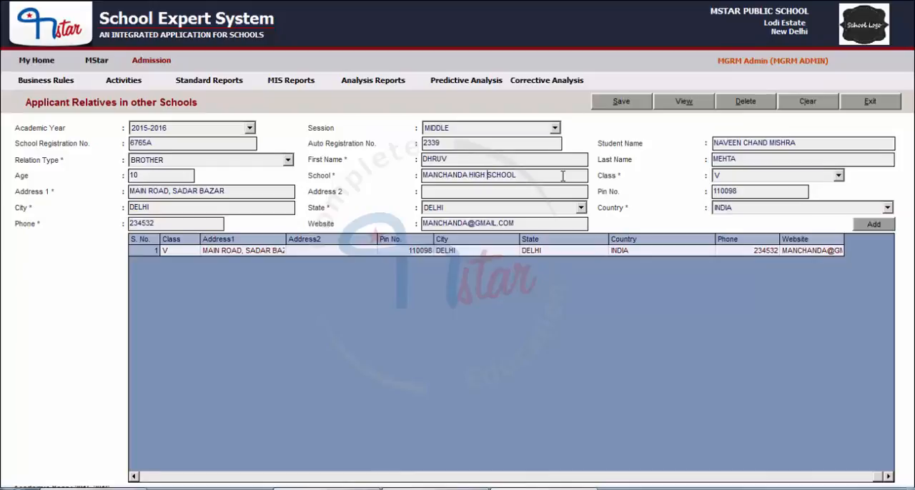
pyautogui.click(875, 226)
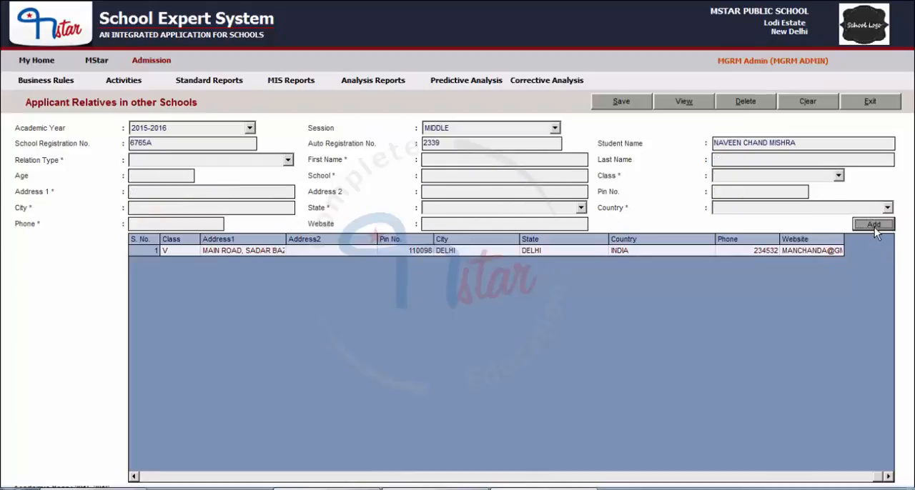
pyautogui.click(133, 477)
pyautogui.click(133, 477)
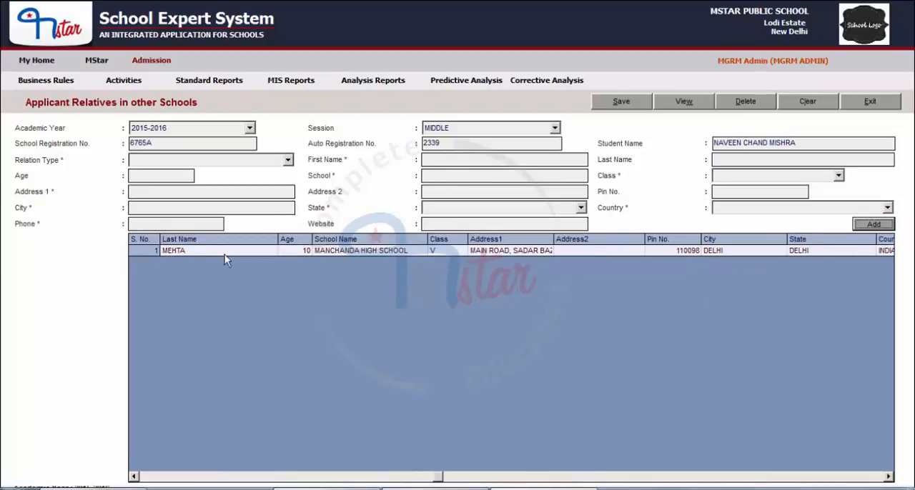
# Save the modified relative record, acknowledge the message, and clear the form.
pyautogui.click(629, 107)
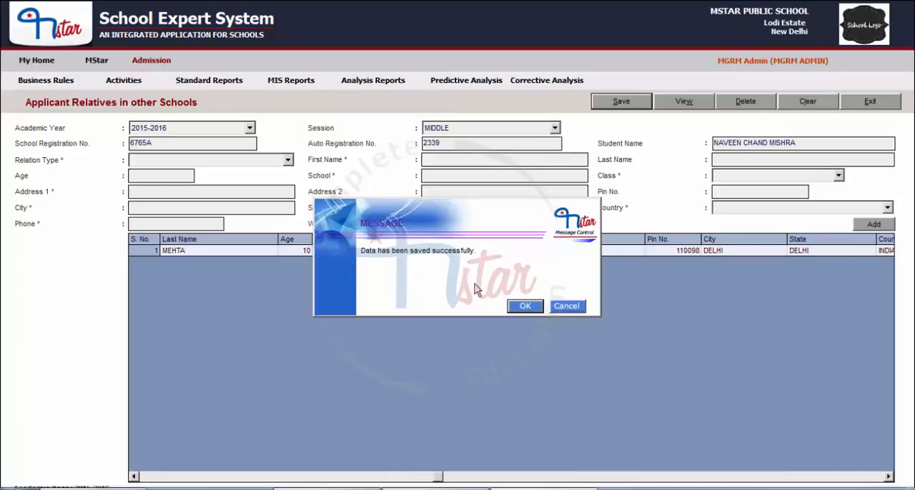
pyautogui.click(515, 309)
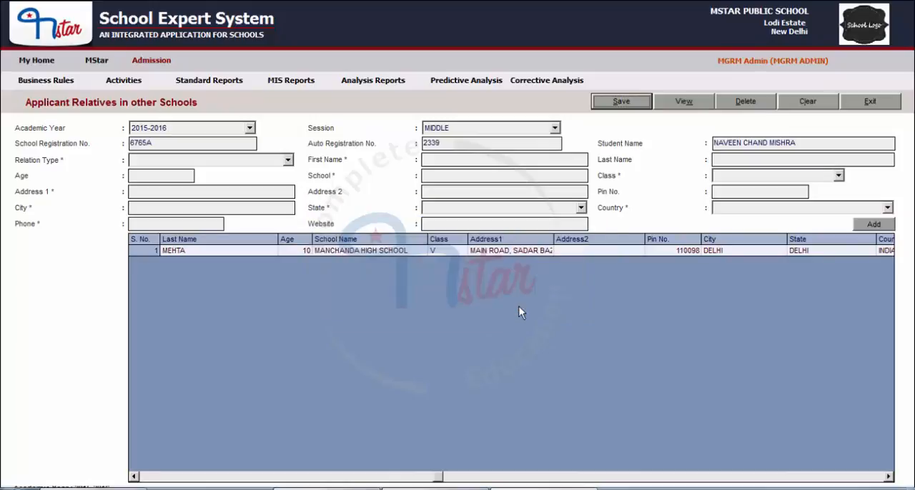
pyautogui.click(807, 105)
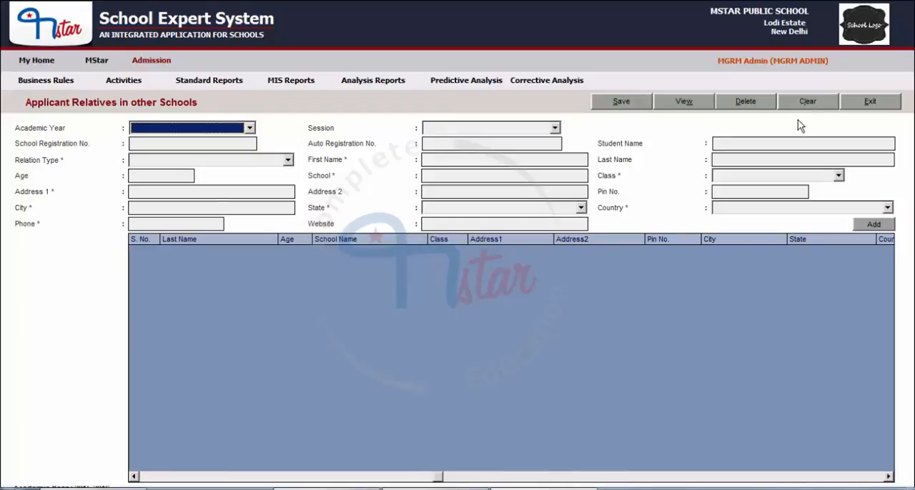
# Retrieve the same student's record for 2015-2016, session MIDDLE, to check the changed school name, and clear the form when done.
pyautogui.click(144, 133)
pyautogui.click(146, 140)
pyautogui.click(449, 130)
pyautogui.click(433, 176)
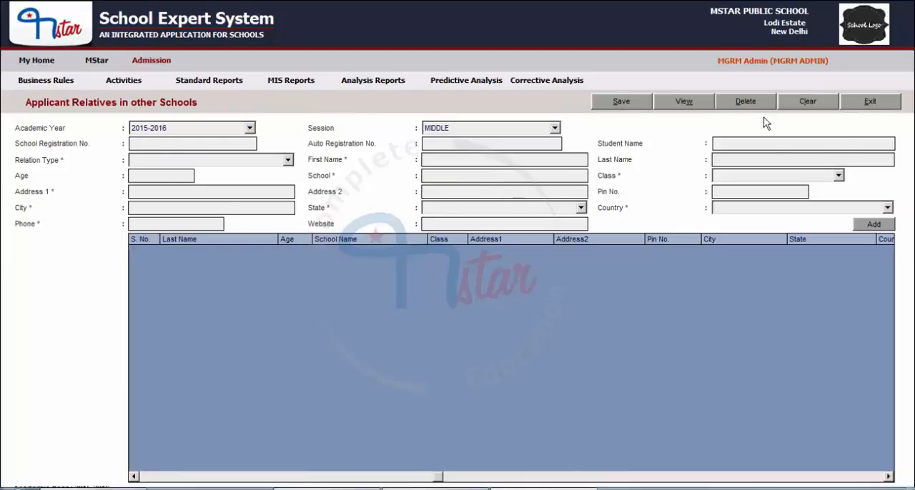
pyautogui.click(688, 102)
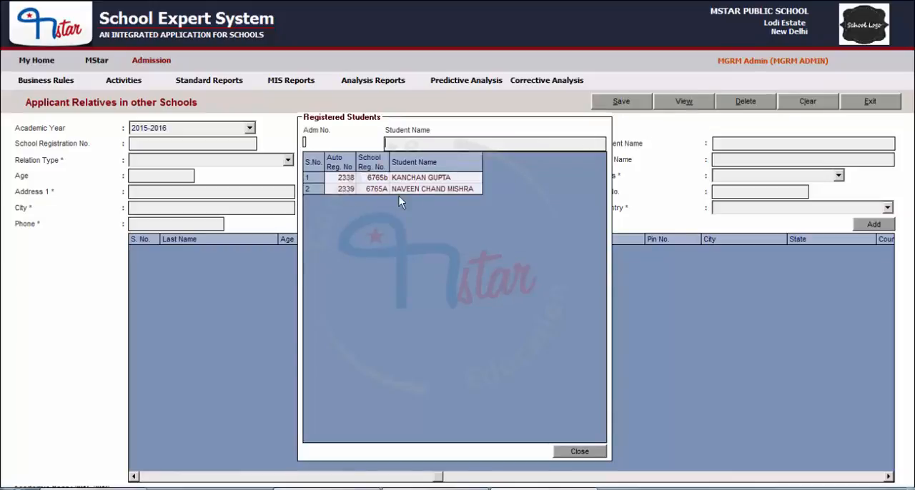
pyautogui.doubleClick(415, 189)
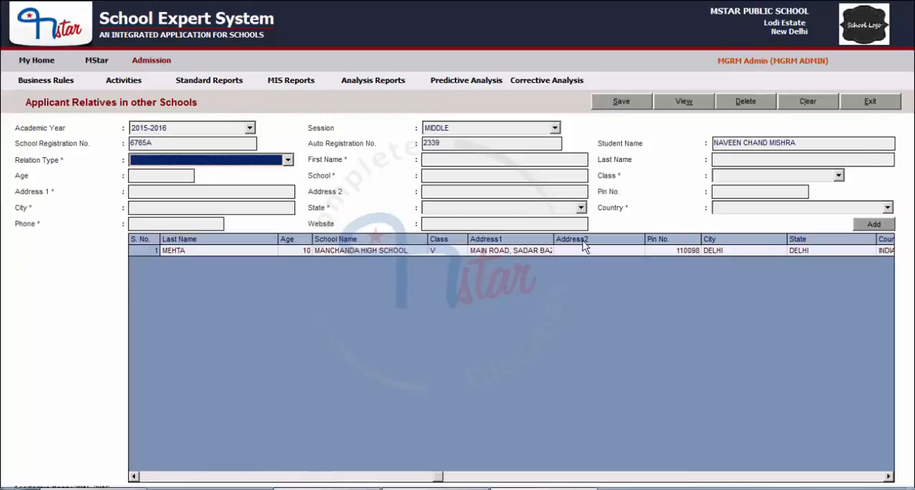
pyautogui.click(812, 97)
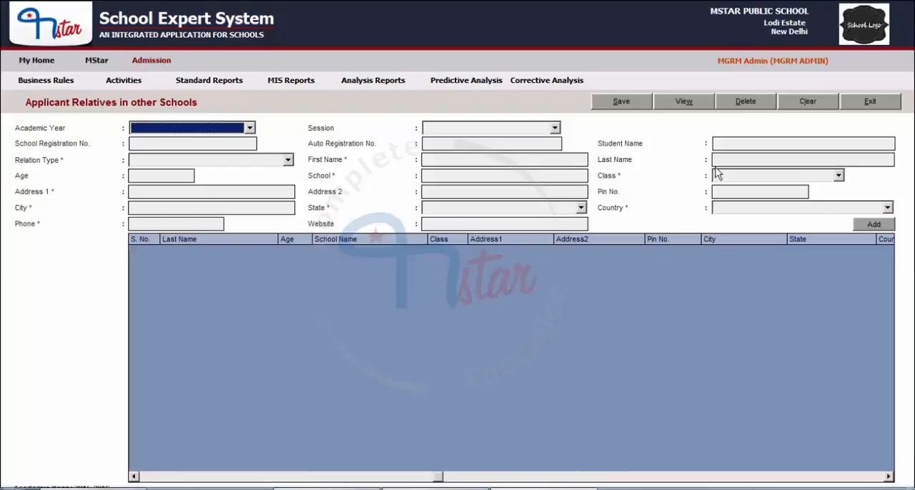
# Retrieve the second registered student's relative record again for academic year 2015-2016 and session MIDDLE.
pyautogui.click(167, 130)
pyautogui.click(146, 143)
pyautogui.click(473, 127)
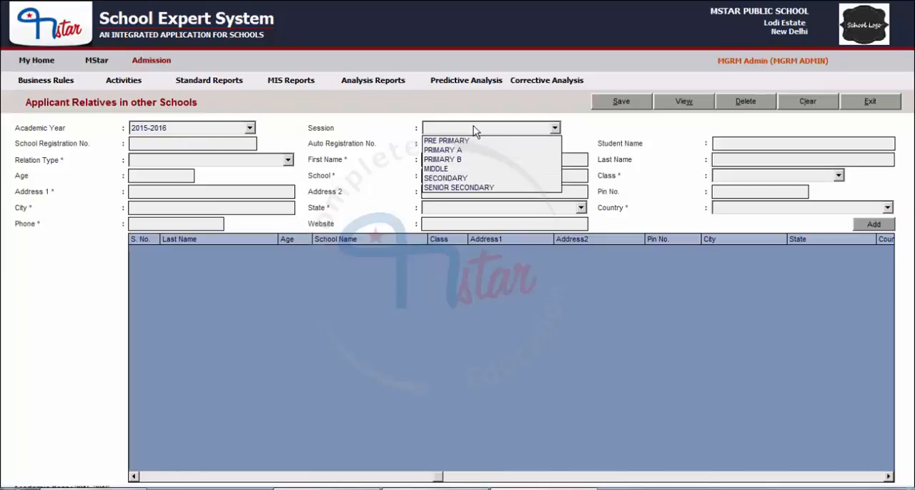
pyautogui.click(432, 170)
pyautogui.click(683, 104)
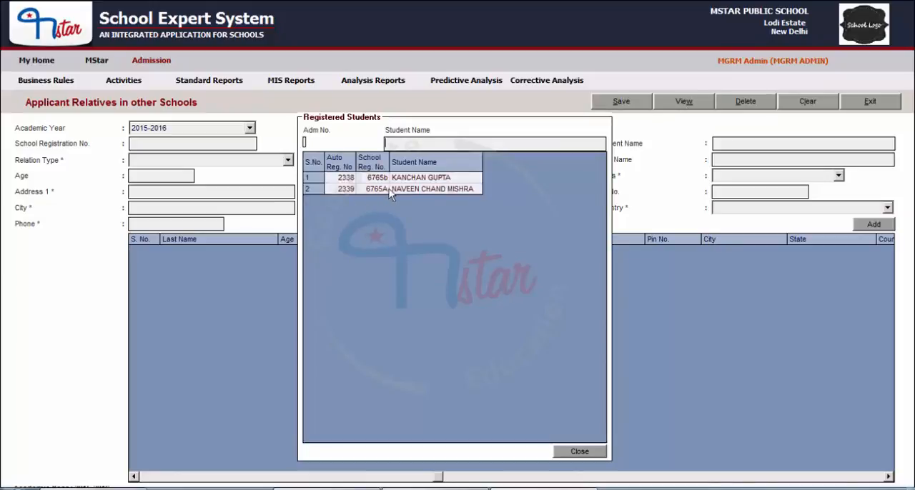
pyautogui.doubleClick(450, 188)
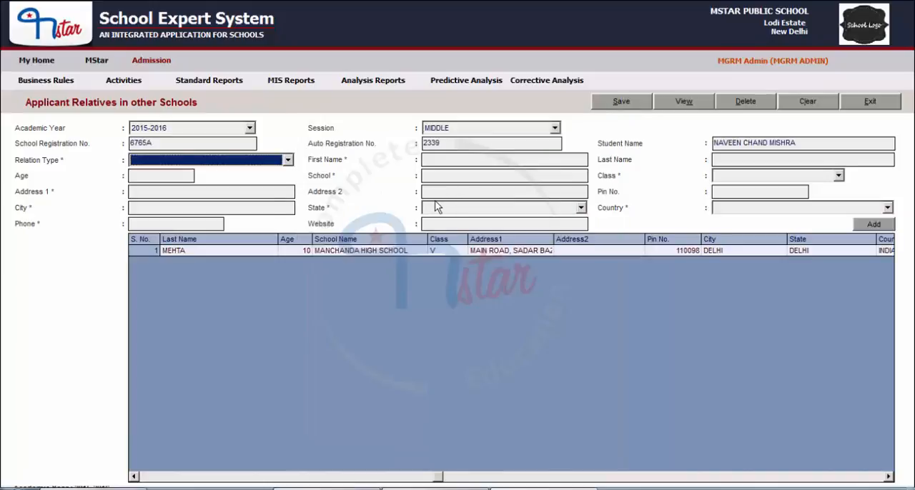
# Load the brother's entry from the table, delete the relative record, and clear the form.
pyautogui.click(890, 477)
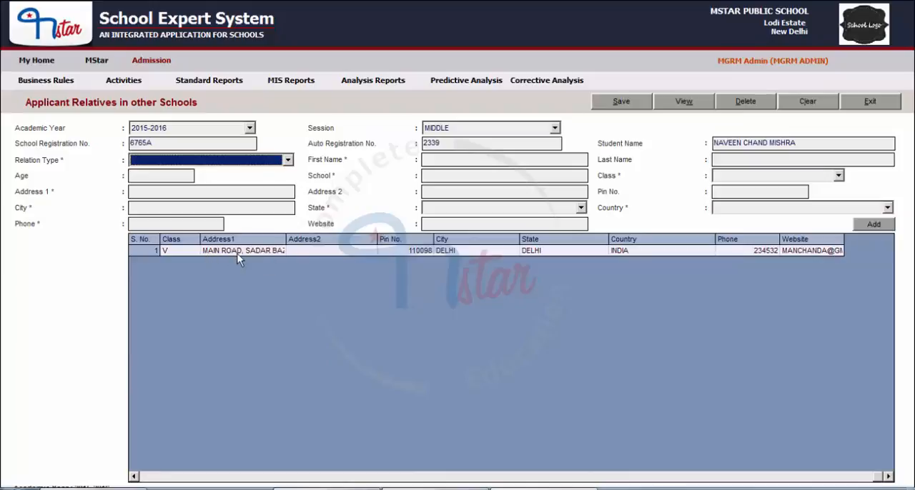
pyautogui.doubleClick(237, 251)
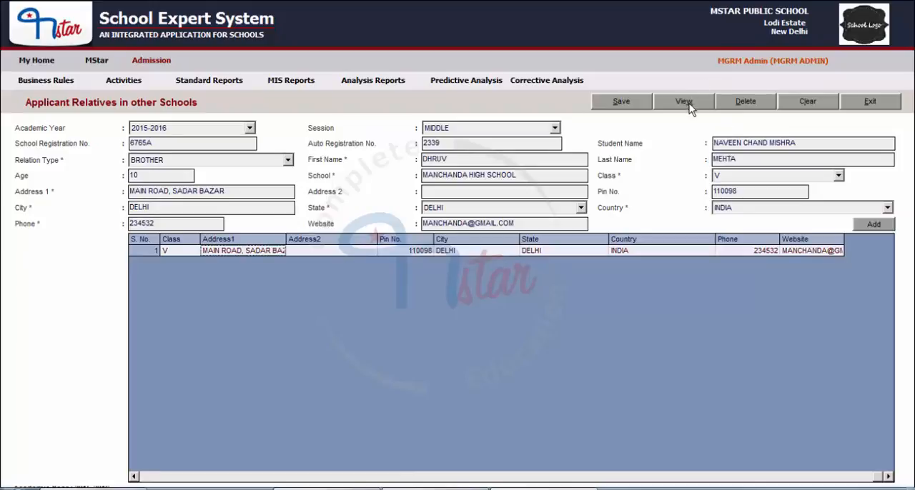
pyautogui.click(745, 107)
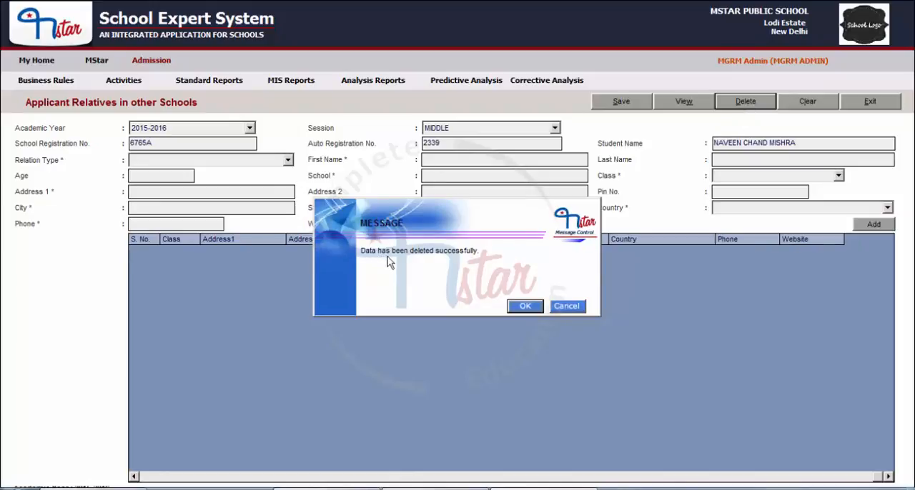
pyautogui.click(525, 307)
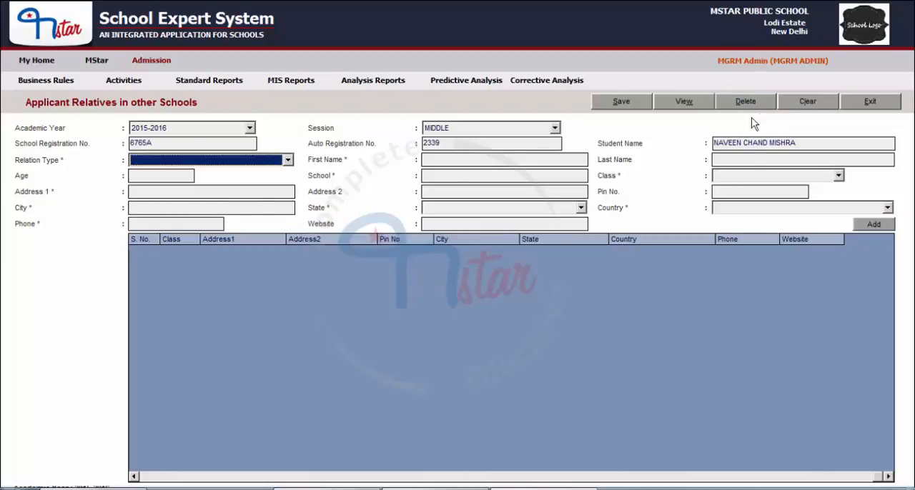
pyautogui.click(809, 104)
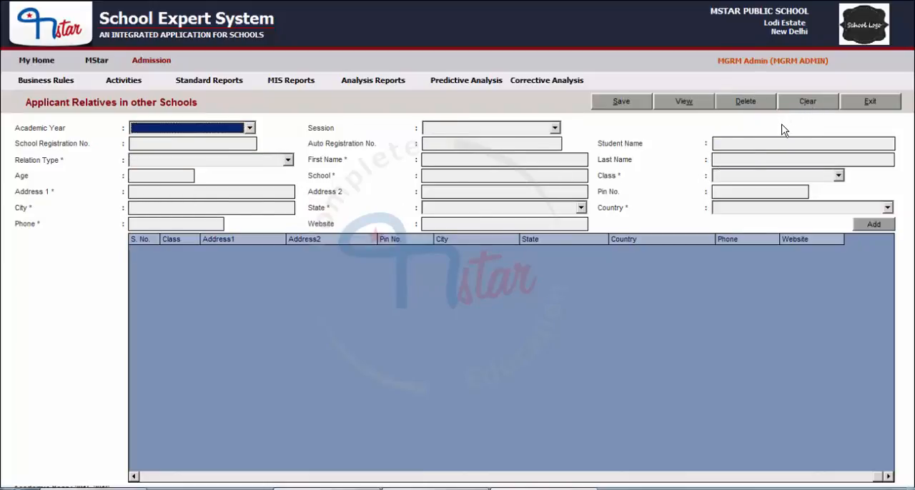